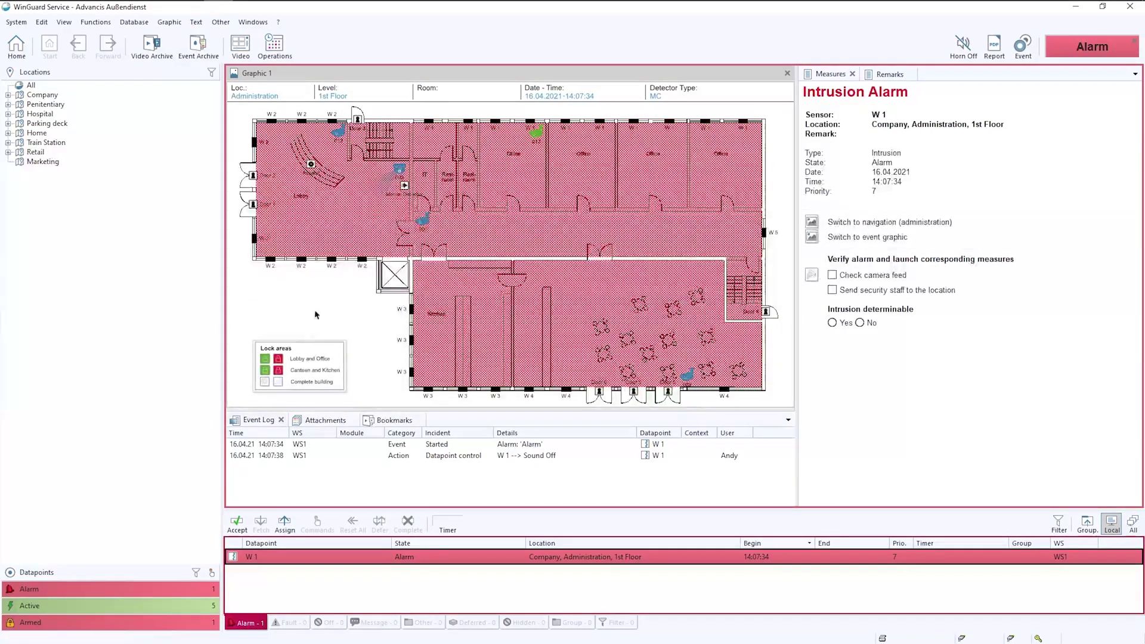
Disarm the Lobby and Office area on the floor plan and accept the W 1 intrusion alarm
left_click(266, 362)
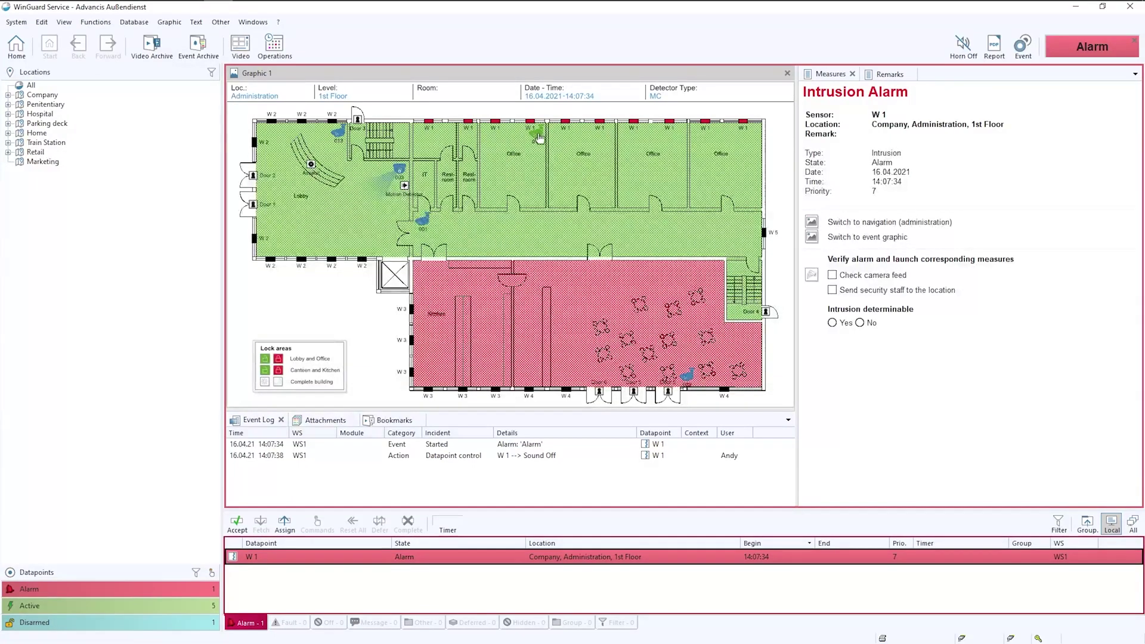
mouse_move(539, 138)
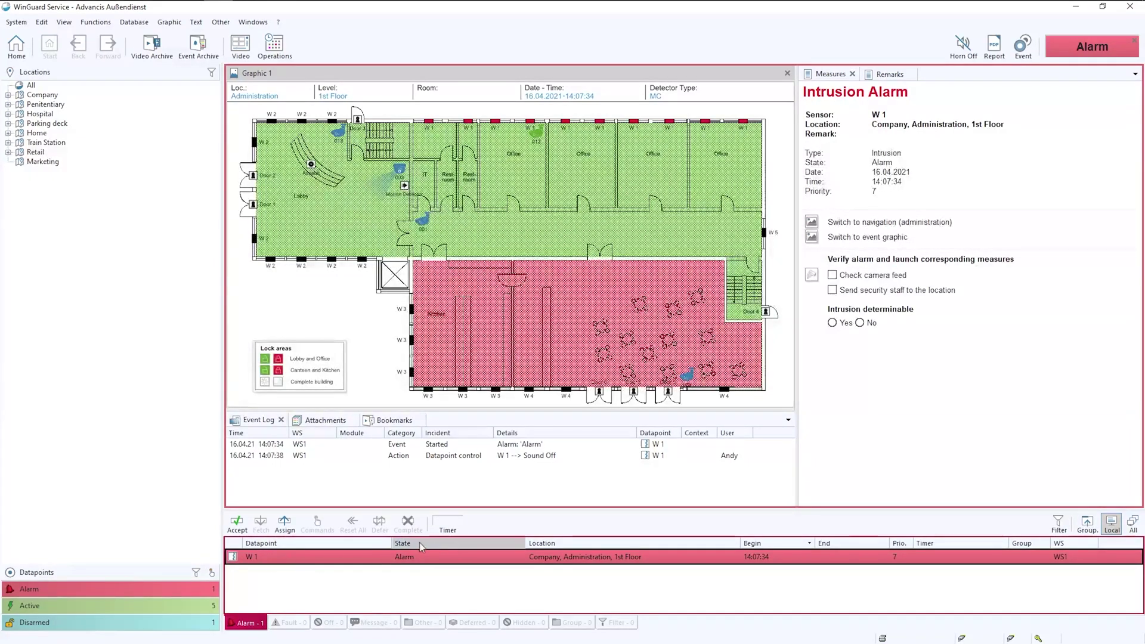
left_click(237, 524)
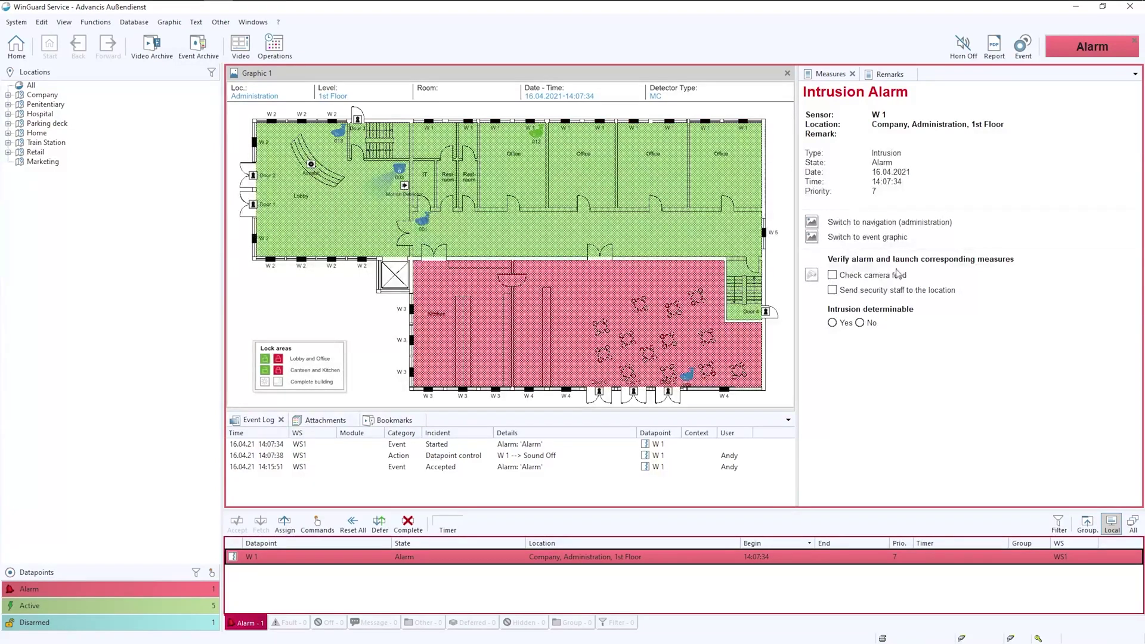
View the alarm's linked camera video, close it, and mark Check camera feed and Send security staff to the location as done
left_click(811, 276)
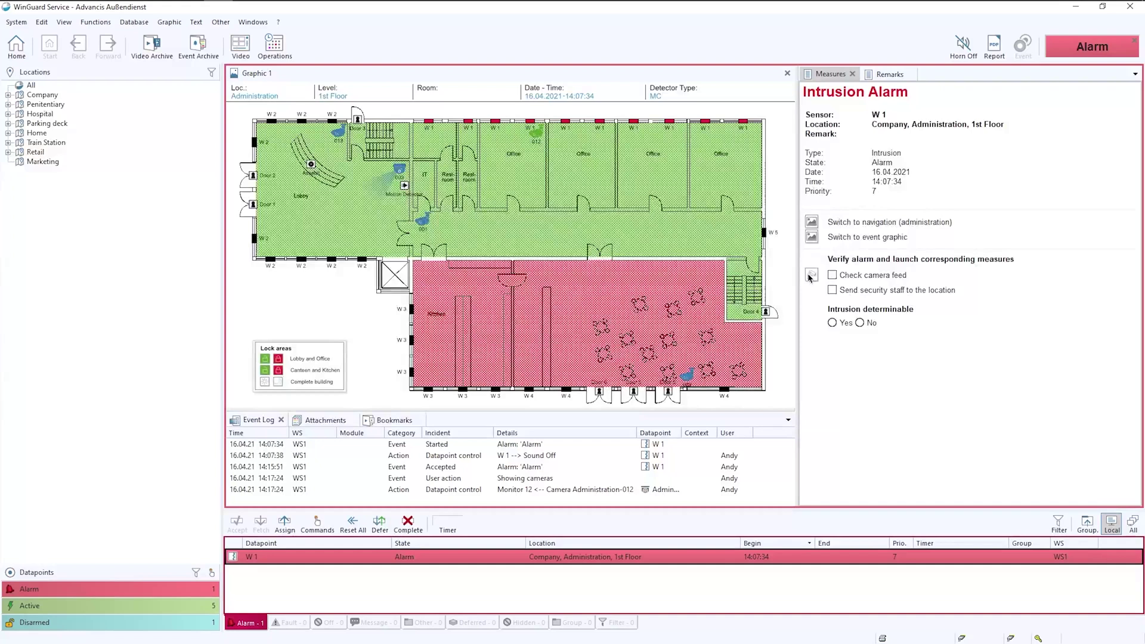
left_click(811, 275)
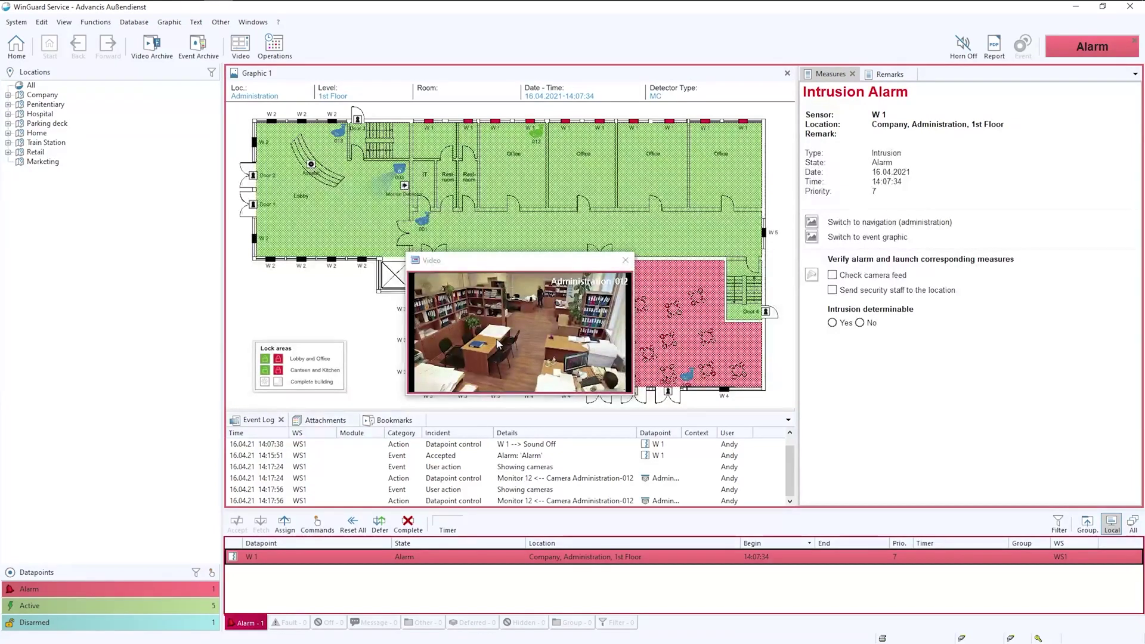
left_click(625, 260)
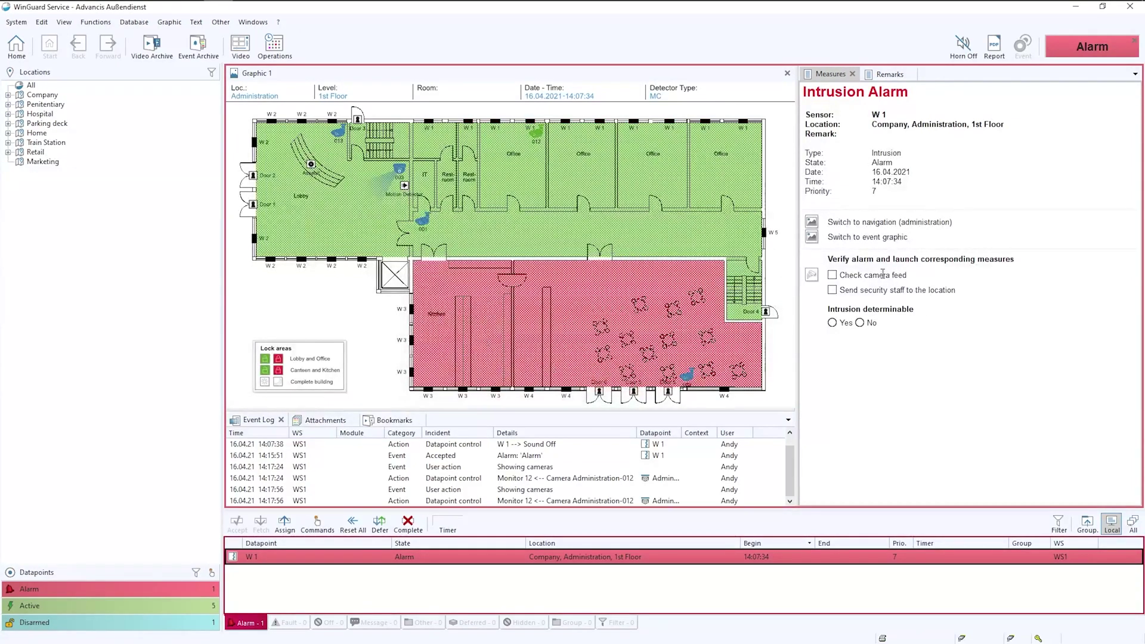
left_click(832, 276)
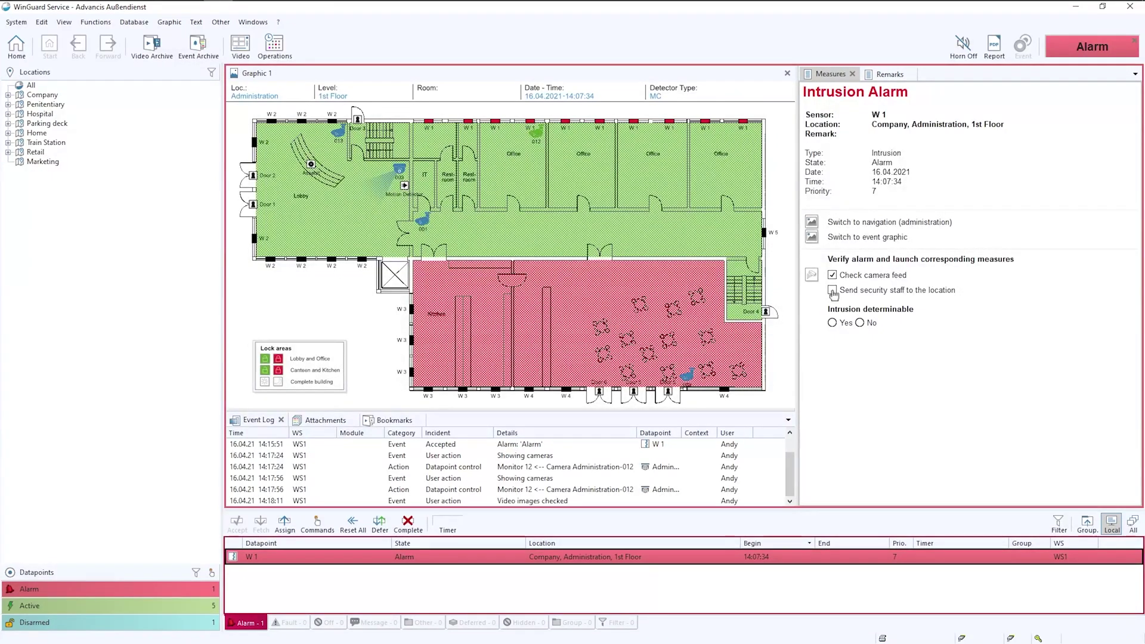
left_click(832, 291)
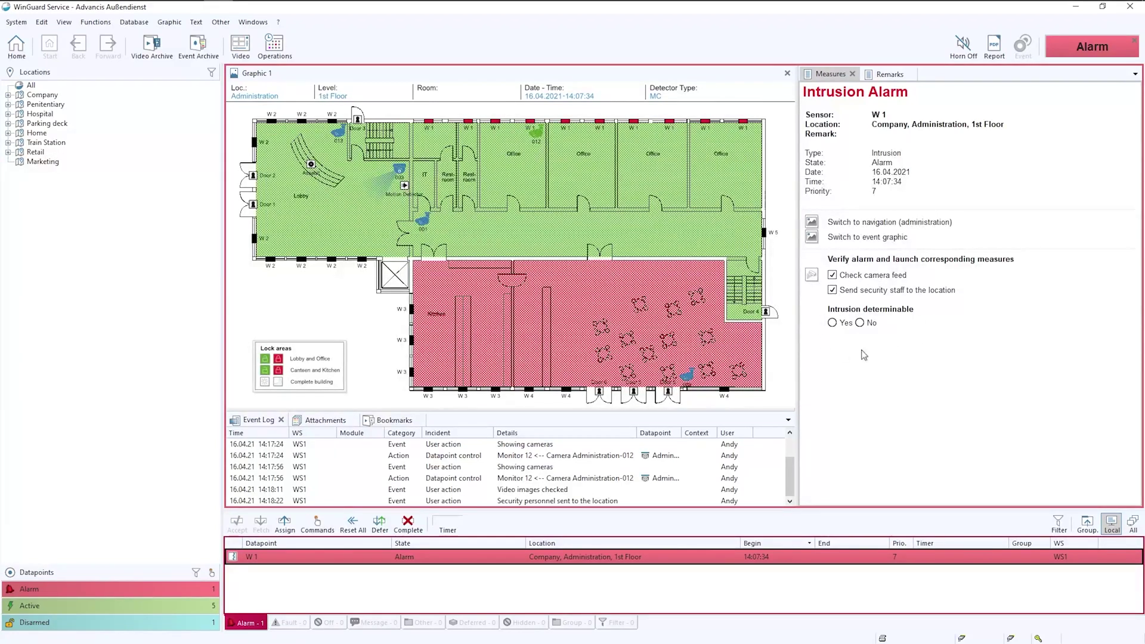
Set Intrusion determinable to Yes and mark Call police and Call reinforcements as done
left_click(833, 323)
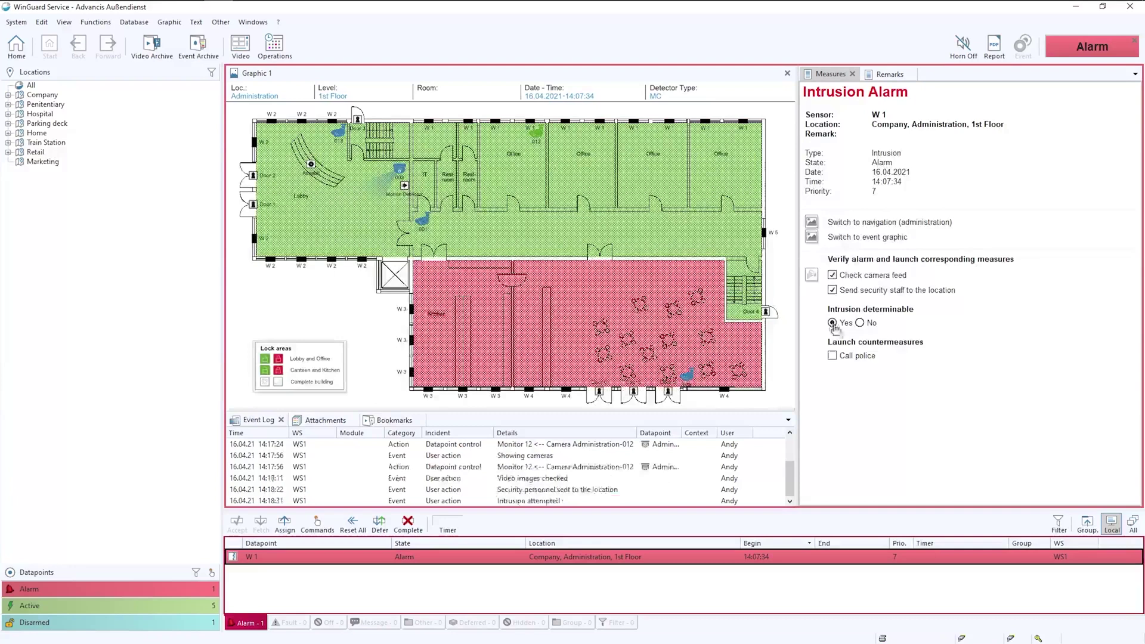
left_click(859, 324)
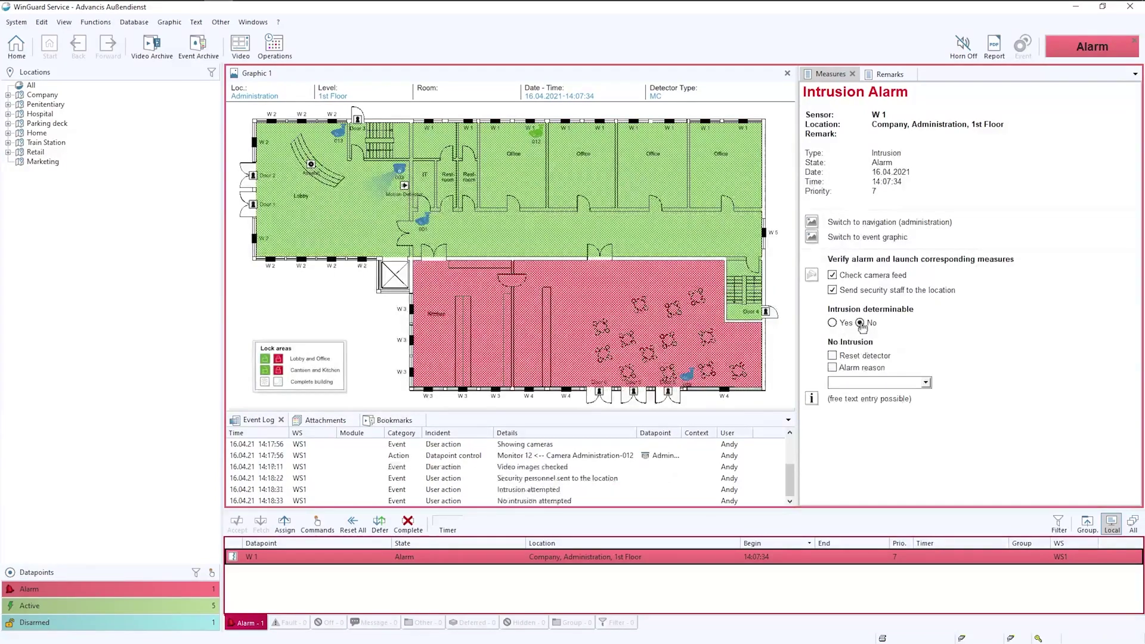
left_click(831, 324)
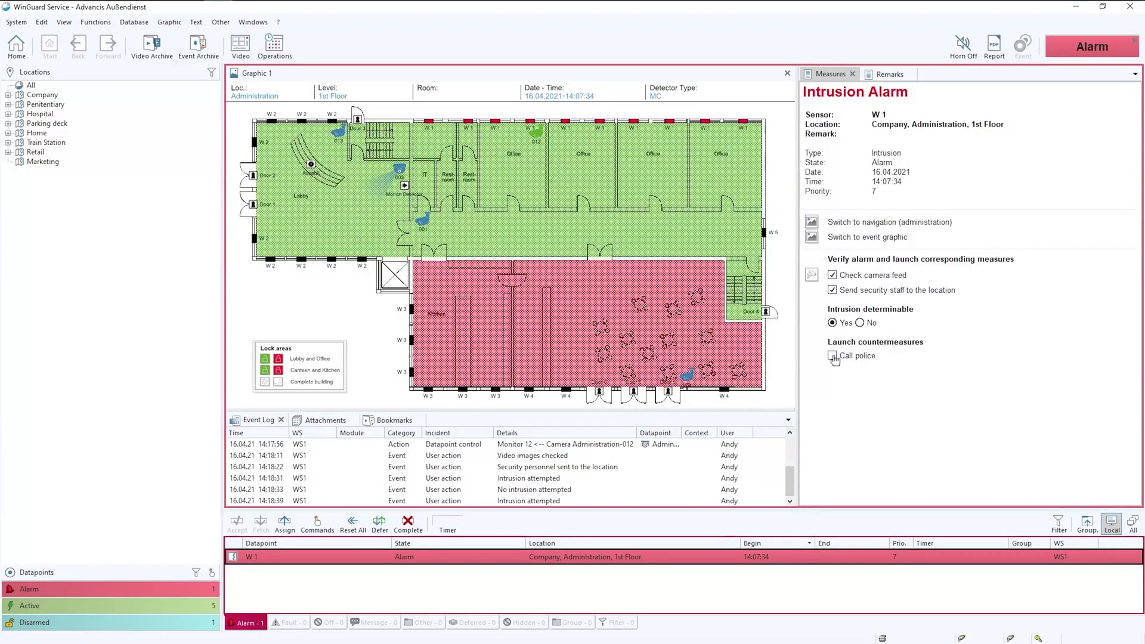
left_click(833, 356)
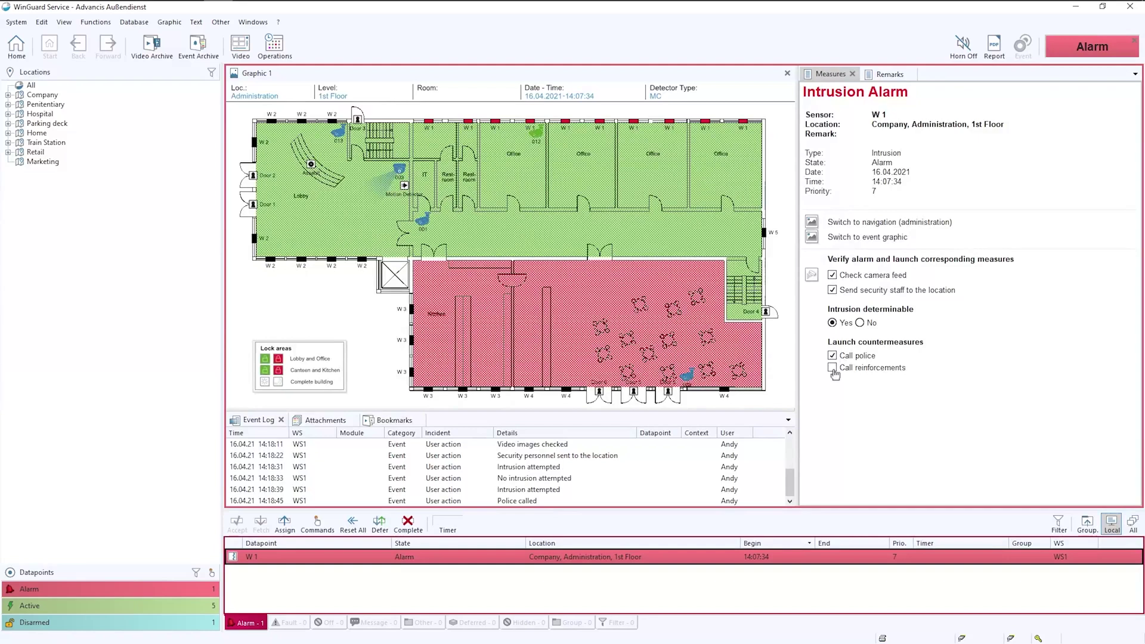
left_click(833, 369)
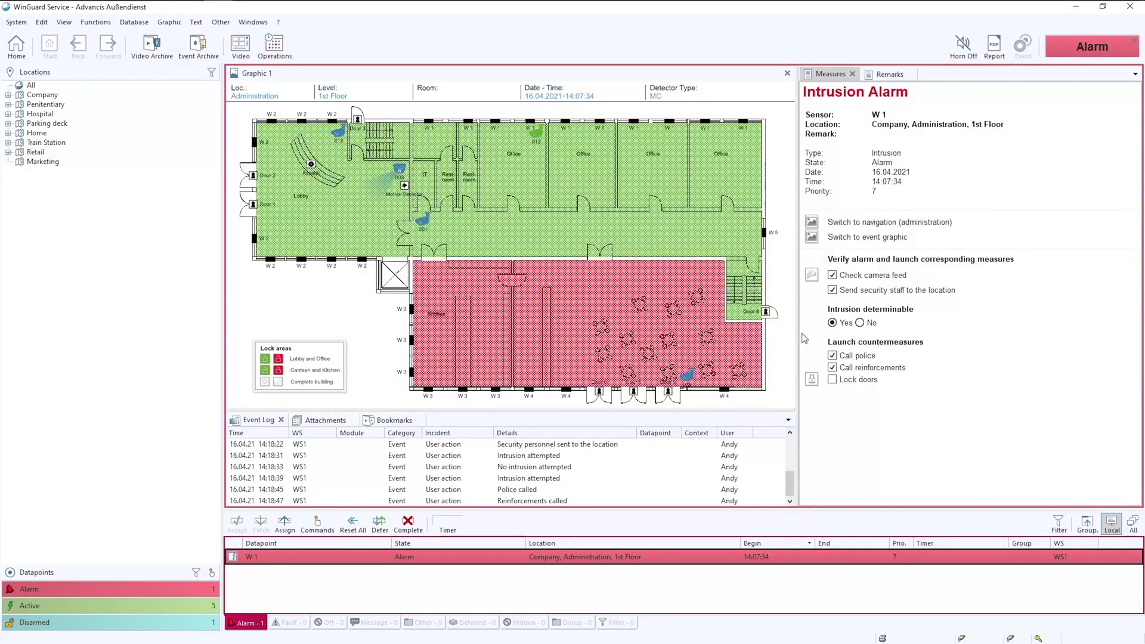
Run the door-locking countermeasure and mark Lock doors and Keep the floorplan ready for police as done
left_click(812, 380)
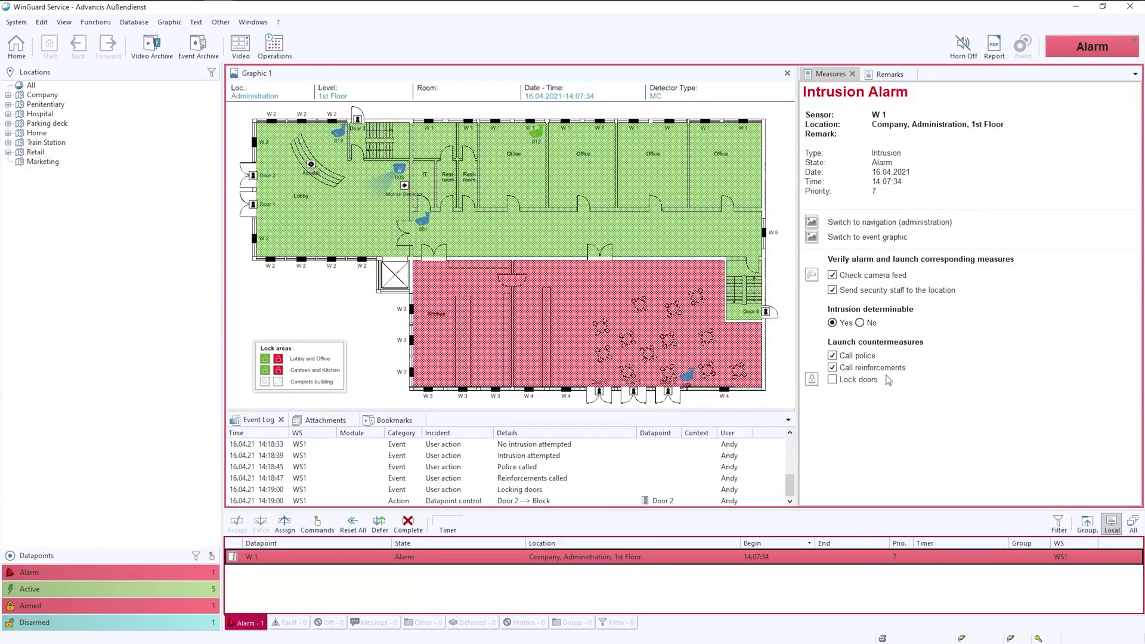
left_click(813, 380)
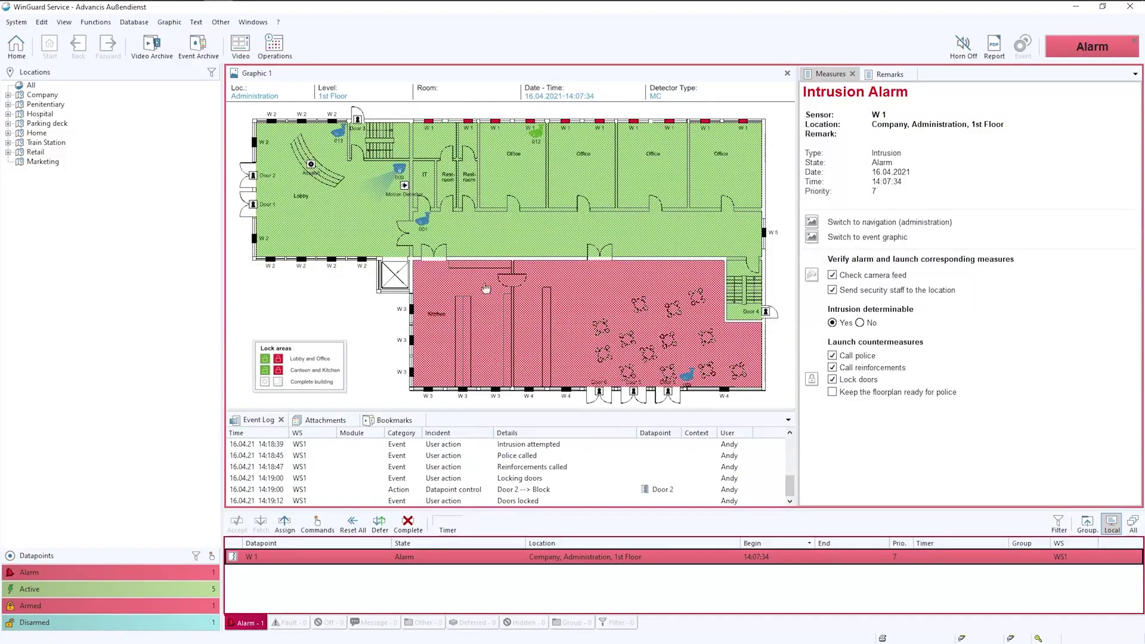
left_click(832, 393)
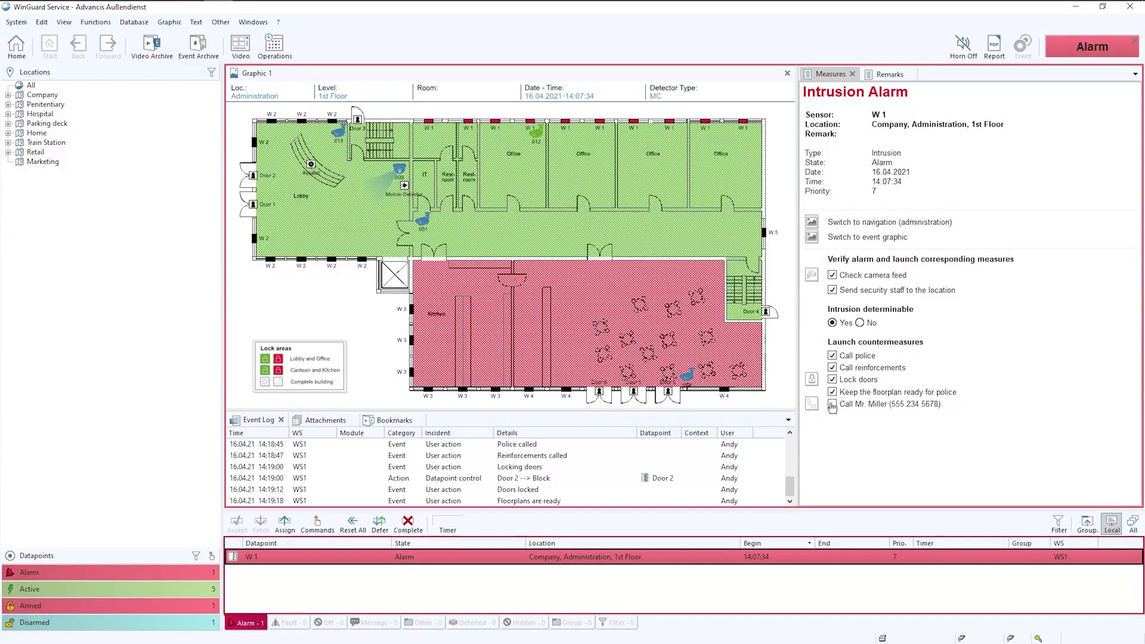
Bring up the telephone control for the listed contact, close it, and mark the contact call as done
left_click(810, 407)
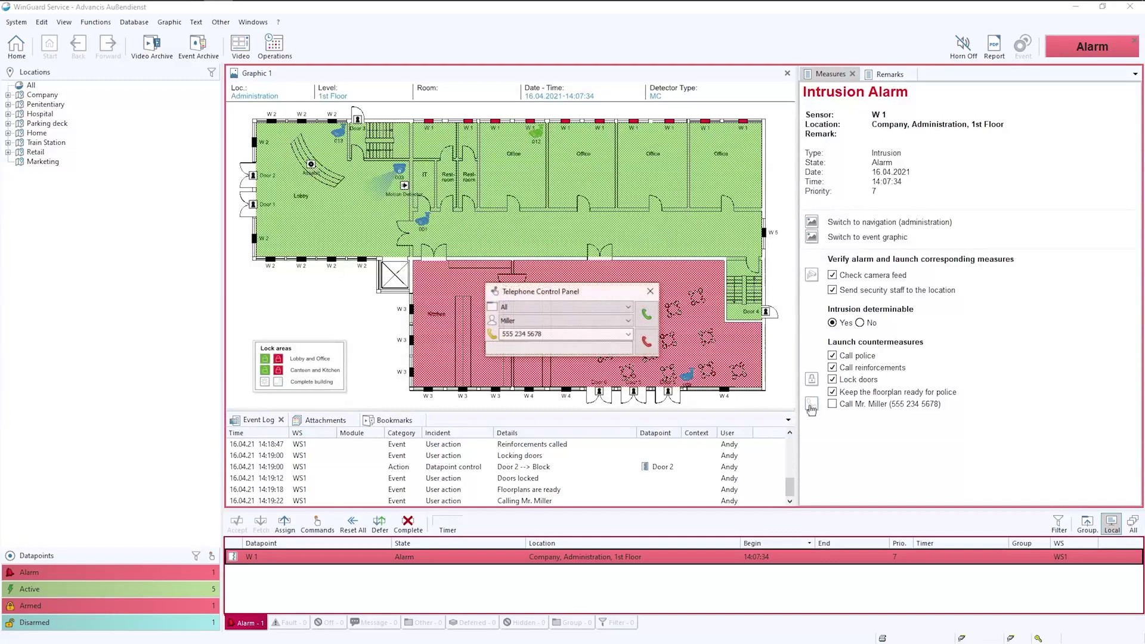
left_click(651, 292)
left_click(833, 405)
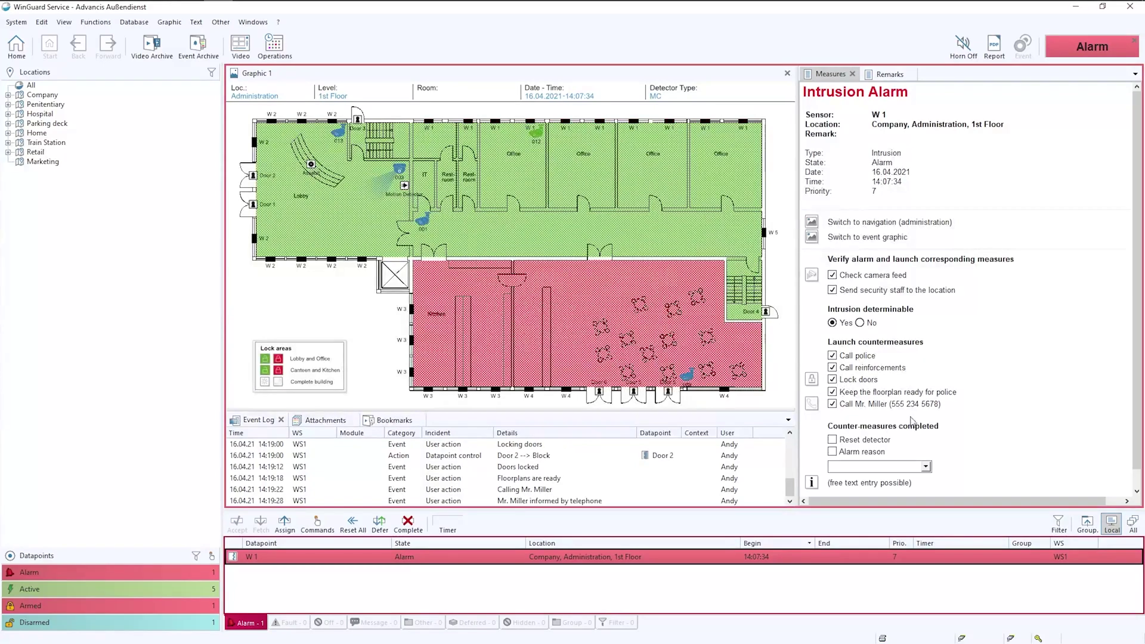
Mark Reset detector and Alarm reason as done, with Staff Member as the alarm reason
scroll(955, 409, "down", 1)
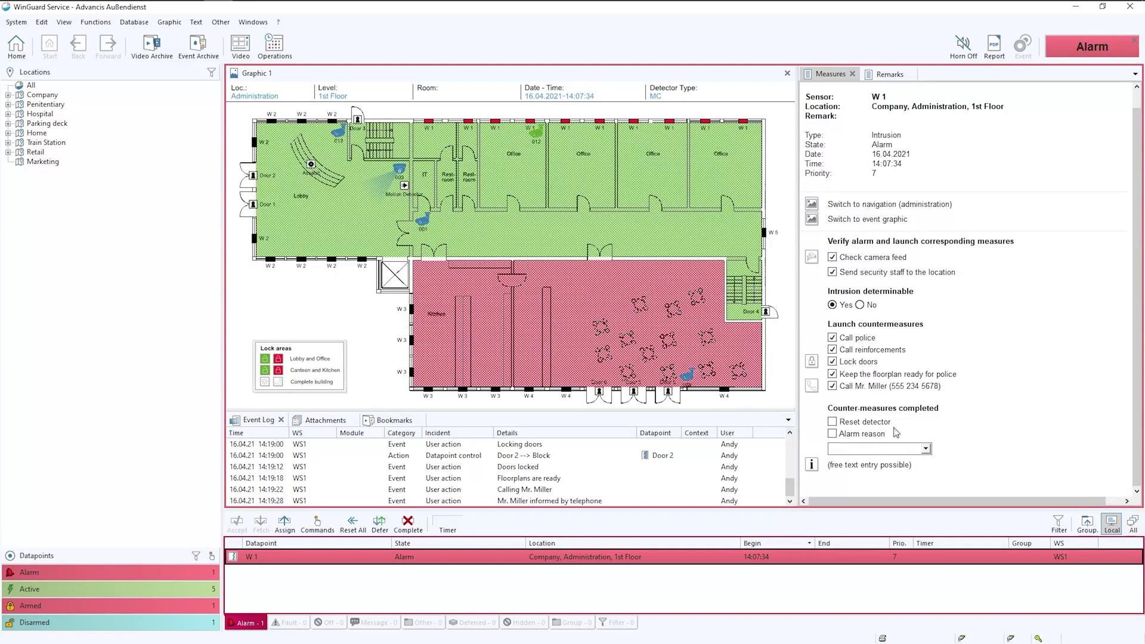
left_click(832, 422)
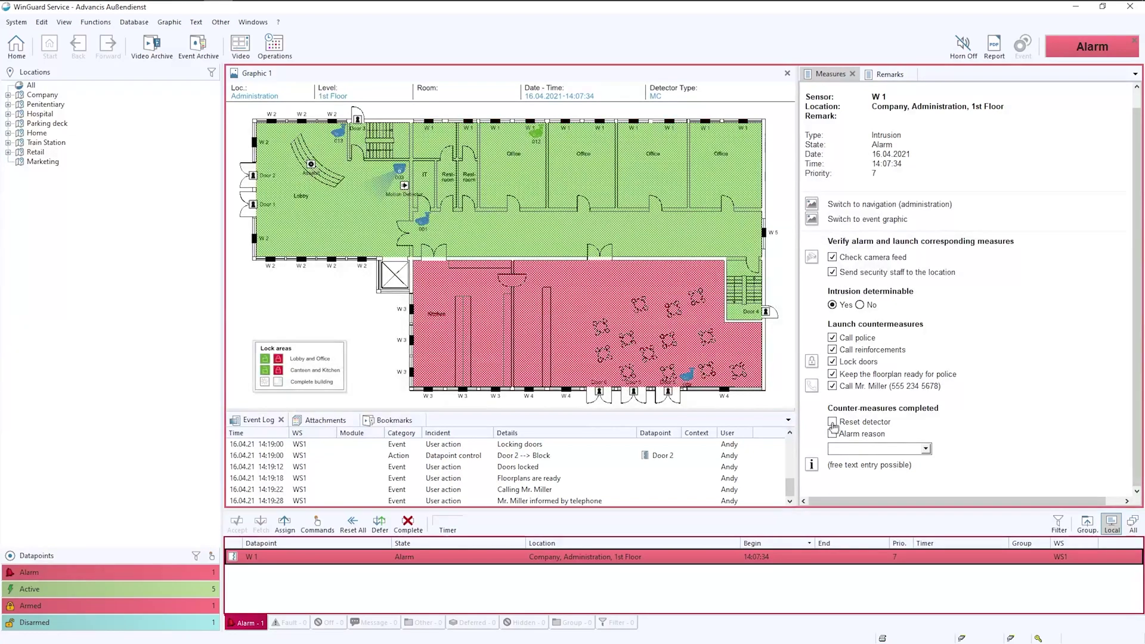
left_click(832, 443)
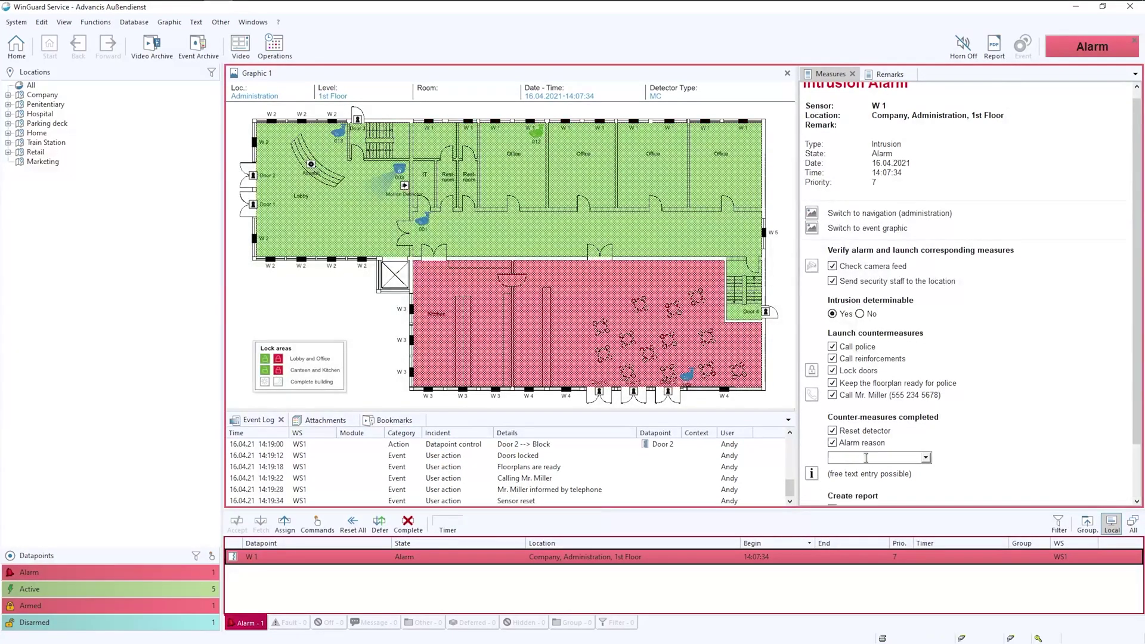
left_click(926, 457)
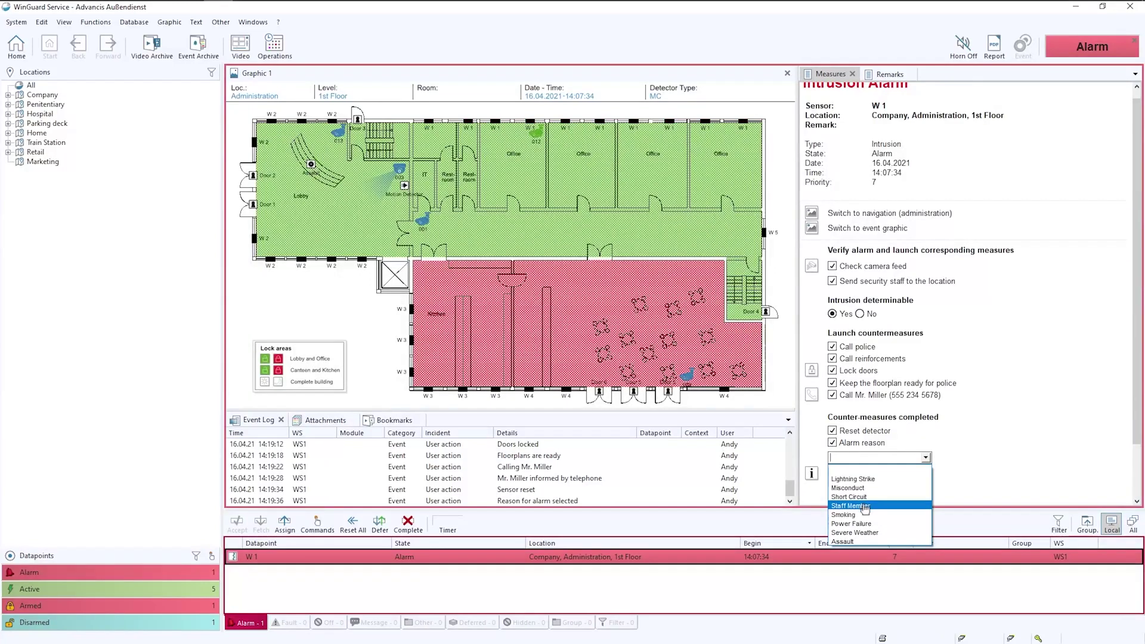
left_click(869, 507)
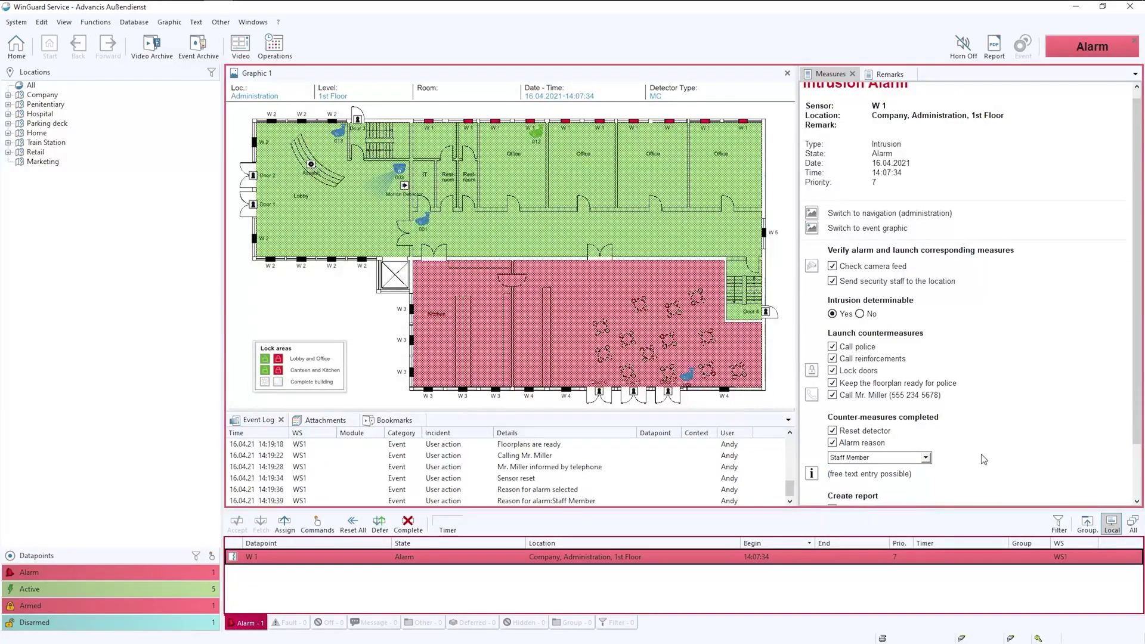
Generate the event's PDF report, read through its details, log, user actions and graphics, and close it
scroll(983, 459, "down", 2)
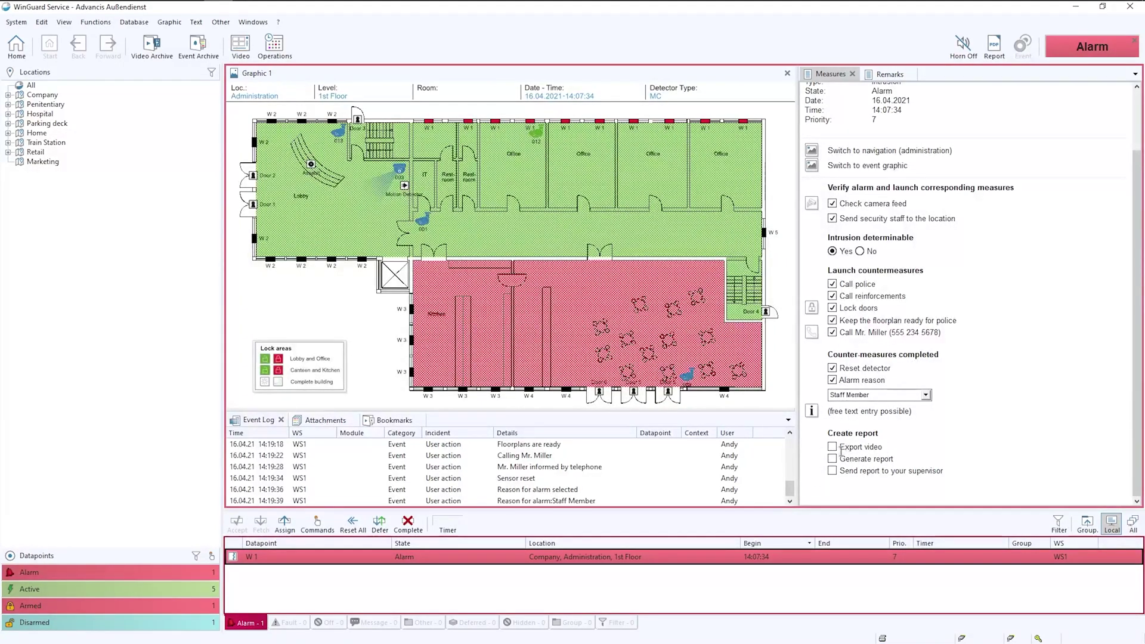
left_click(994, 45)
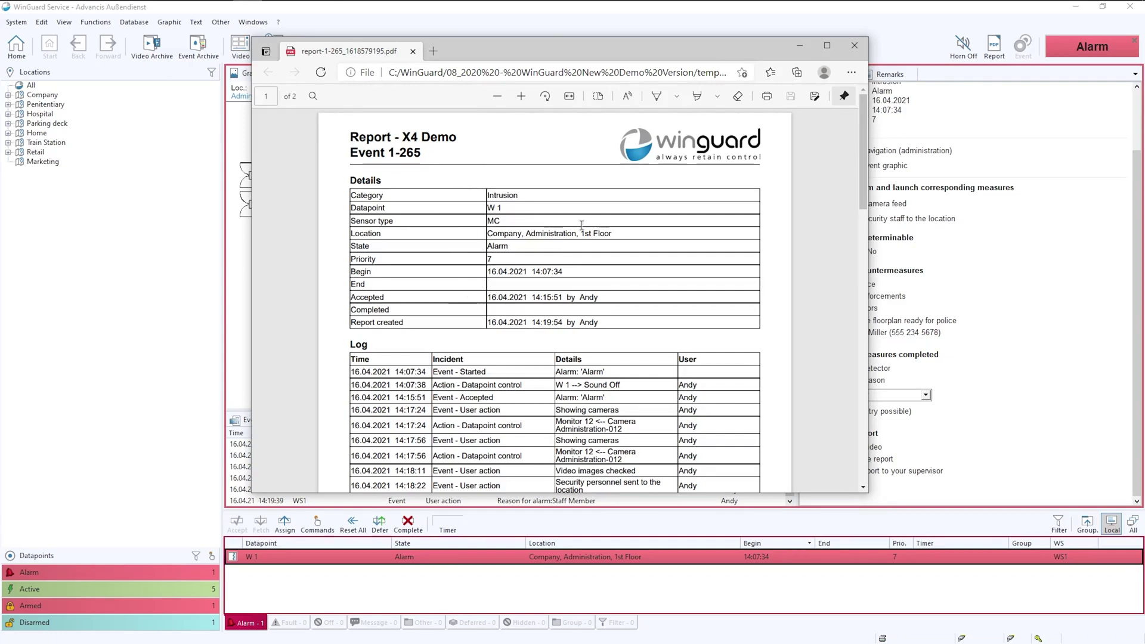
scroll(542, 340, "down", 3)
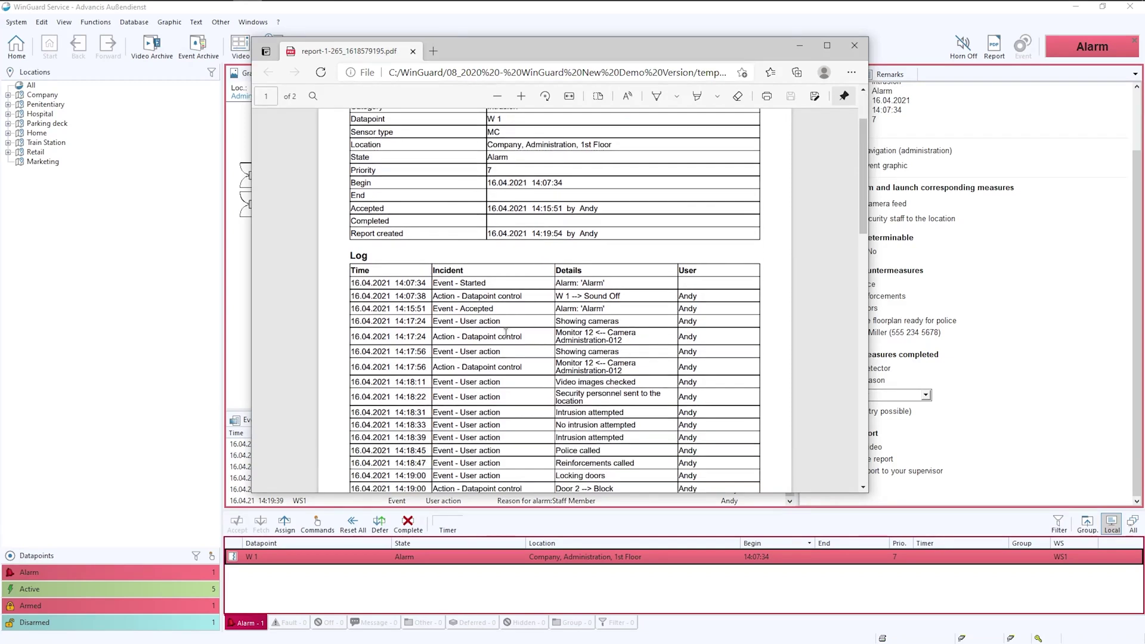
scroll(505, 332, "down", 10)
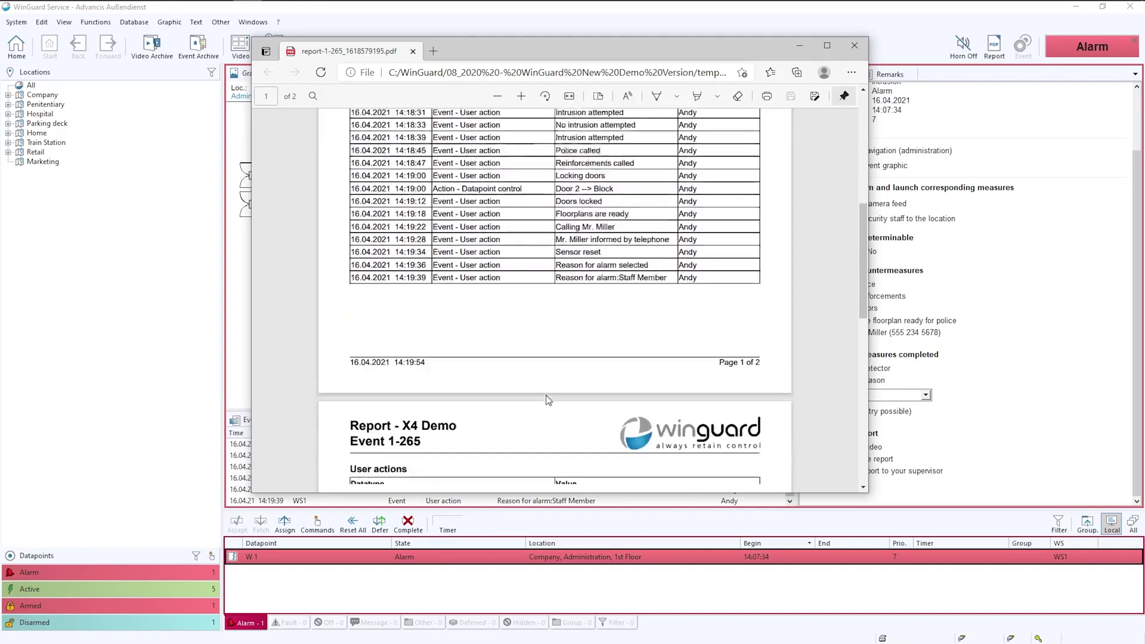
scroll(548, 399, "down", 11)
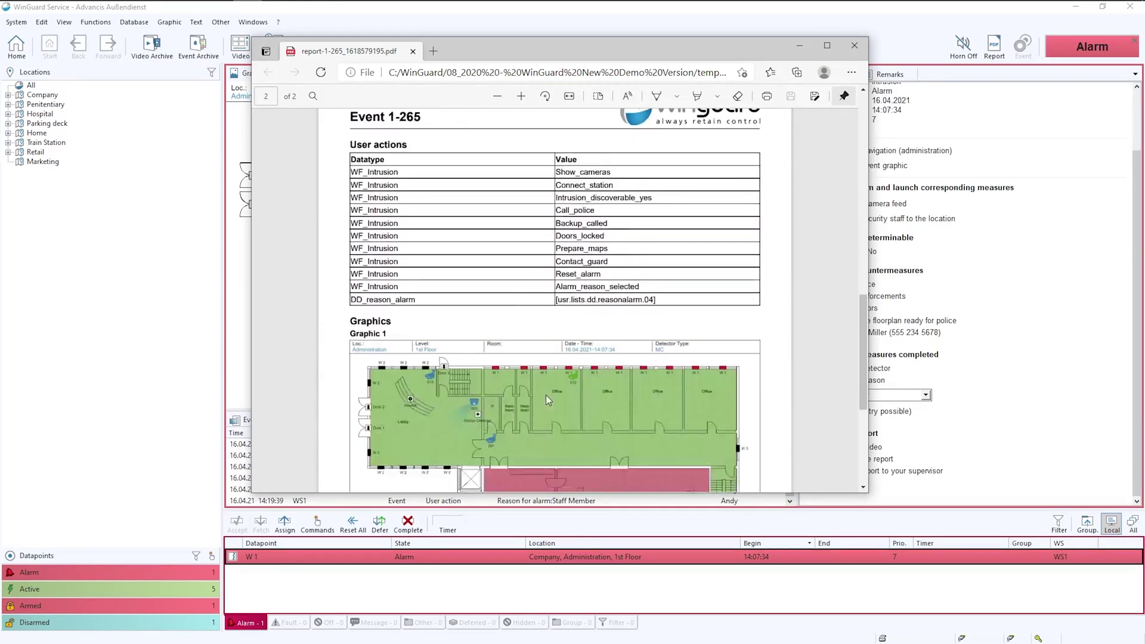
scroll(547, 398, "down", 5)
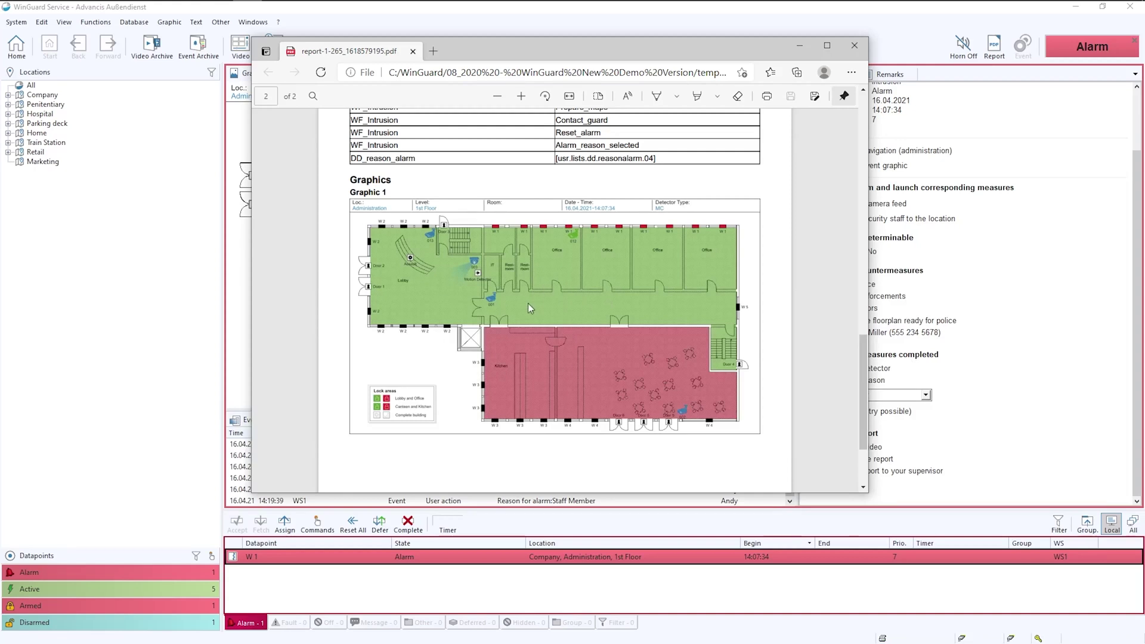
scroll(528, 303, "down", 4)
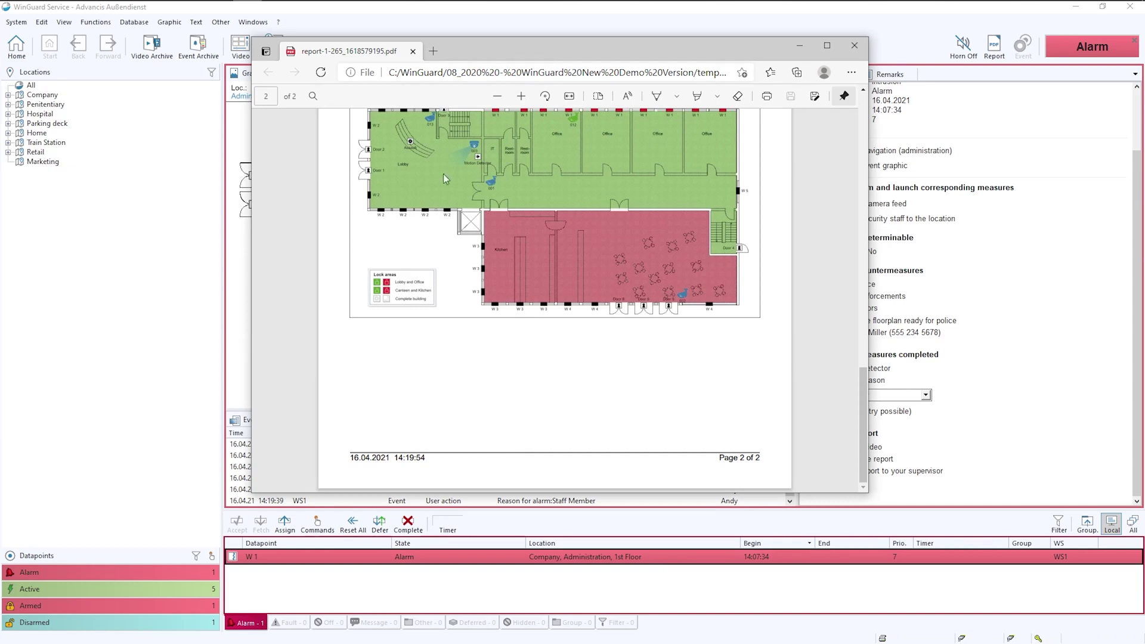
left_click(851, 45)
Mark Export video, Generate report and Send report to your supervisor as done, and complete the W 1 event
left_click(832, 447)
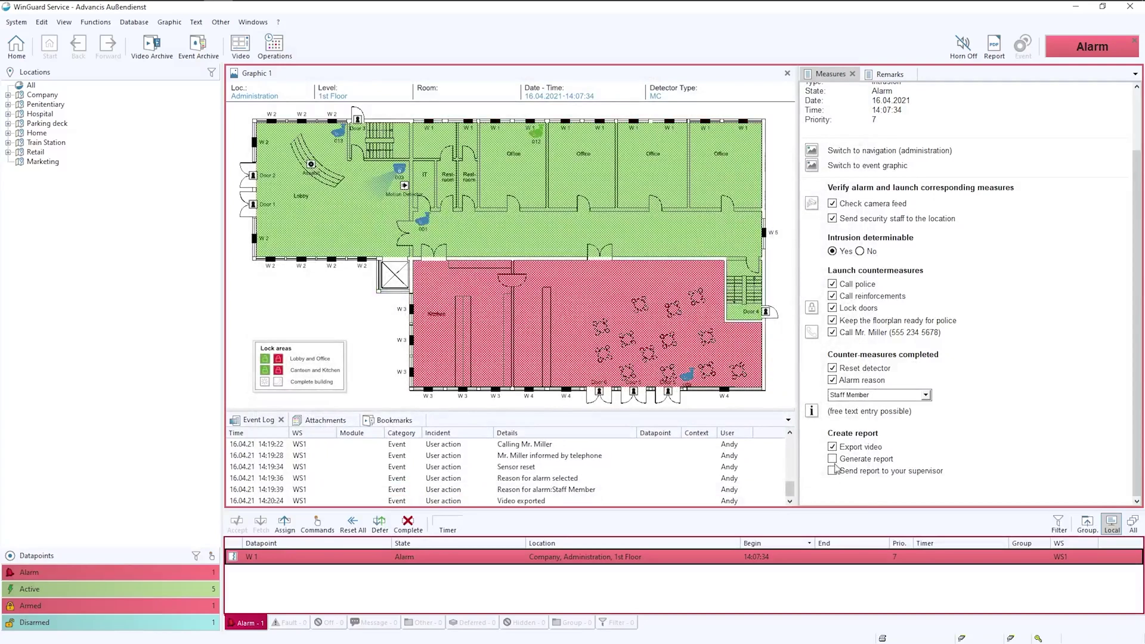
left_click(832, 459)
left_click(832, 471)
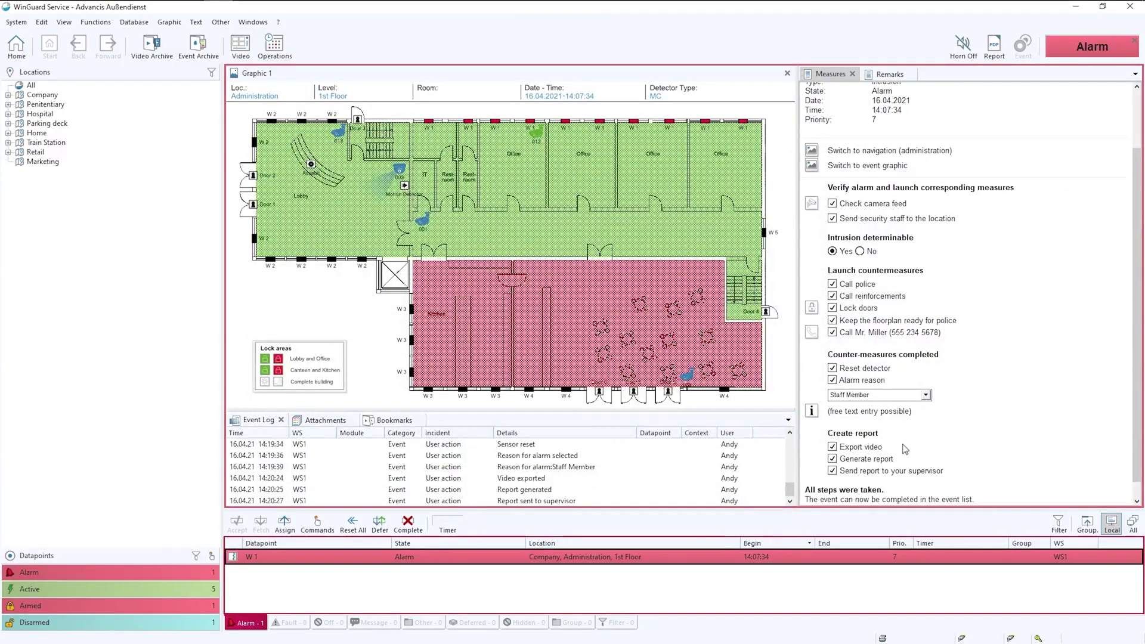
scroll(921, 456, "down", 1)
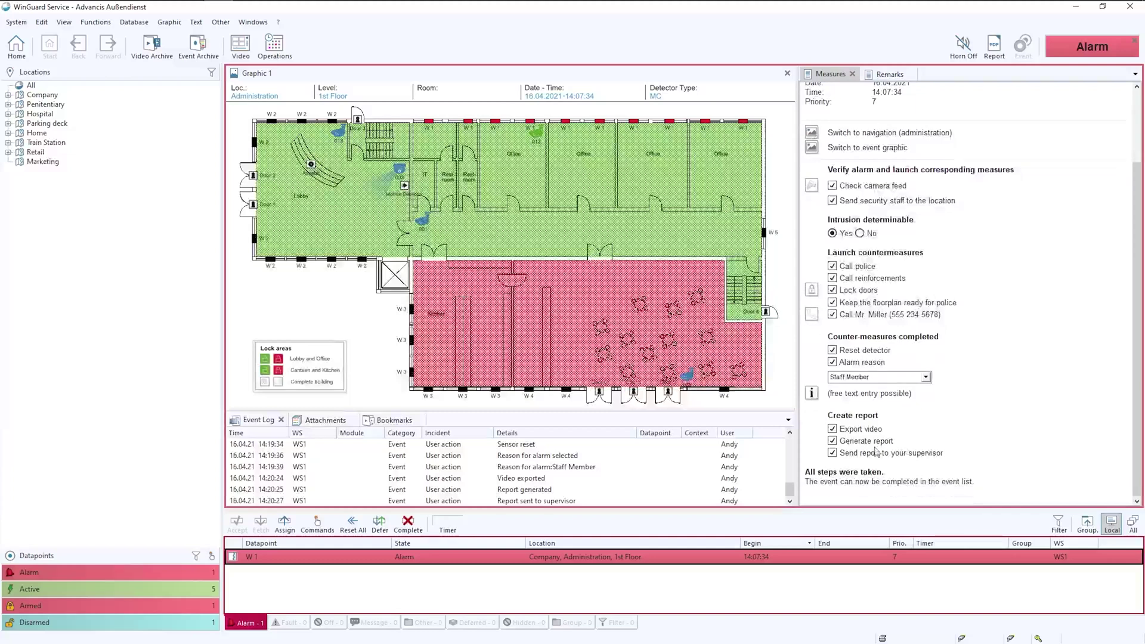
left_click(412, 530)
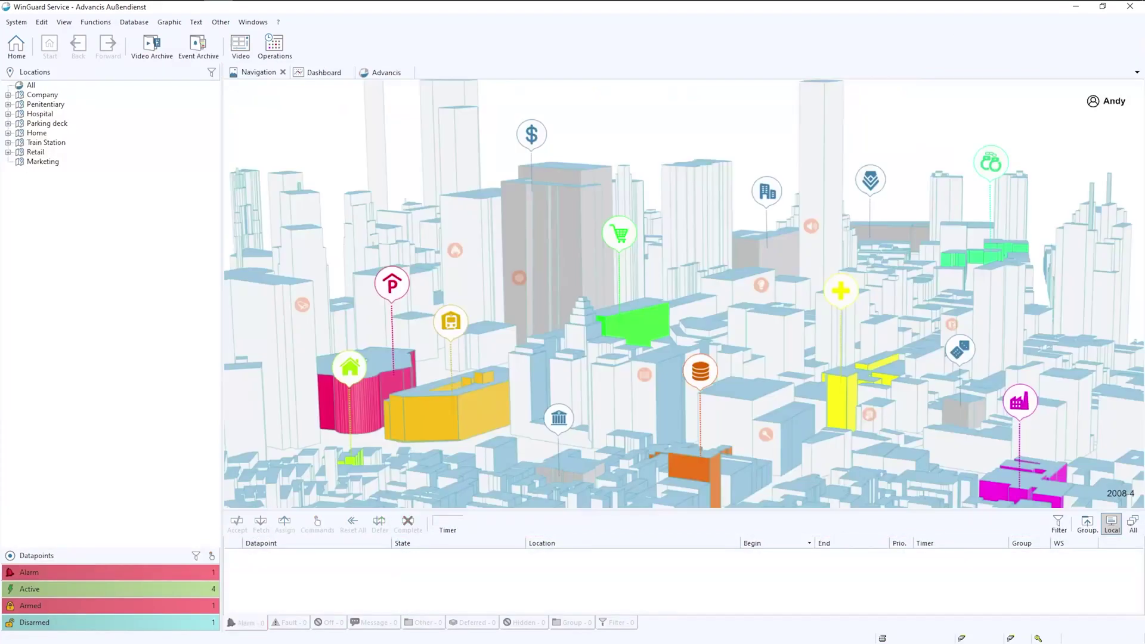